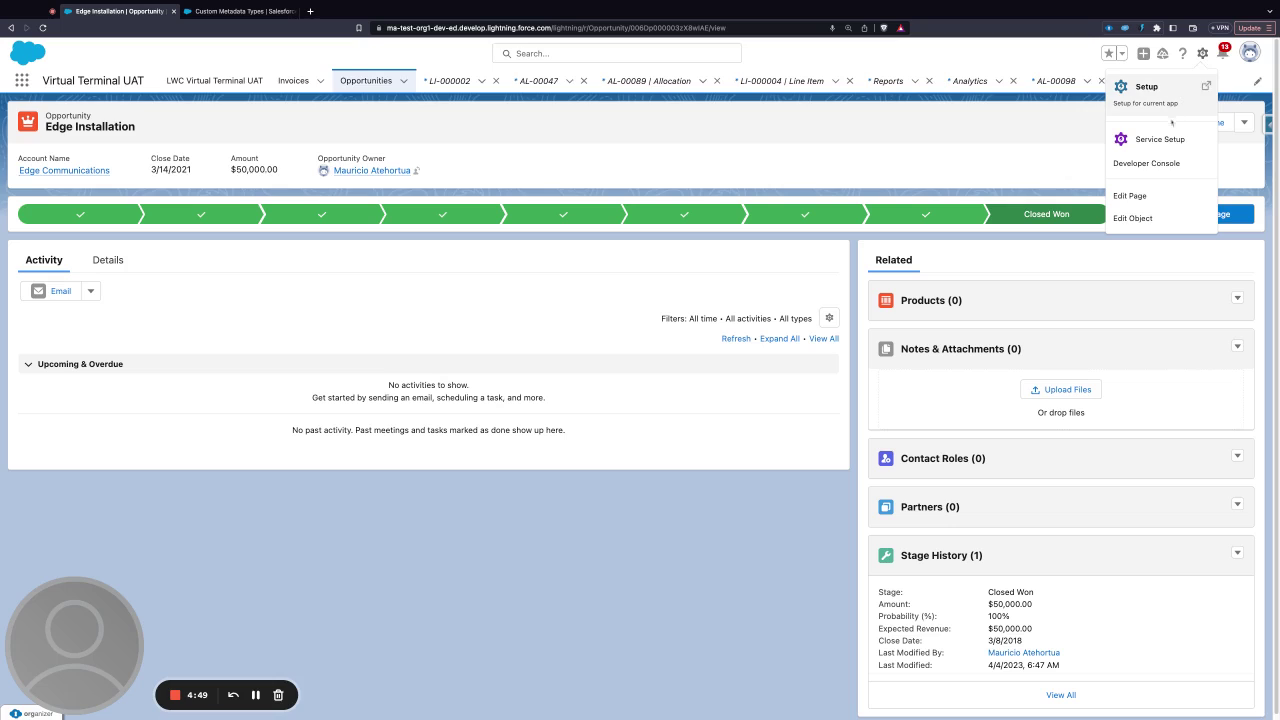
Step: Open the opportunity record page for editing and add the Blackthorn Virtual Terminal component above the Related section
click(1156, 201)
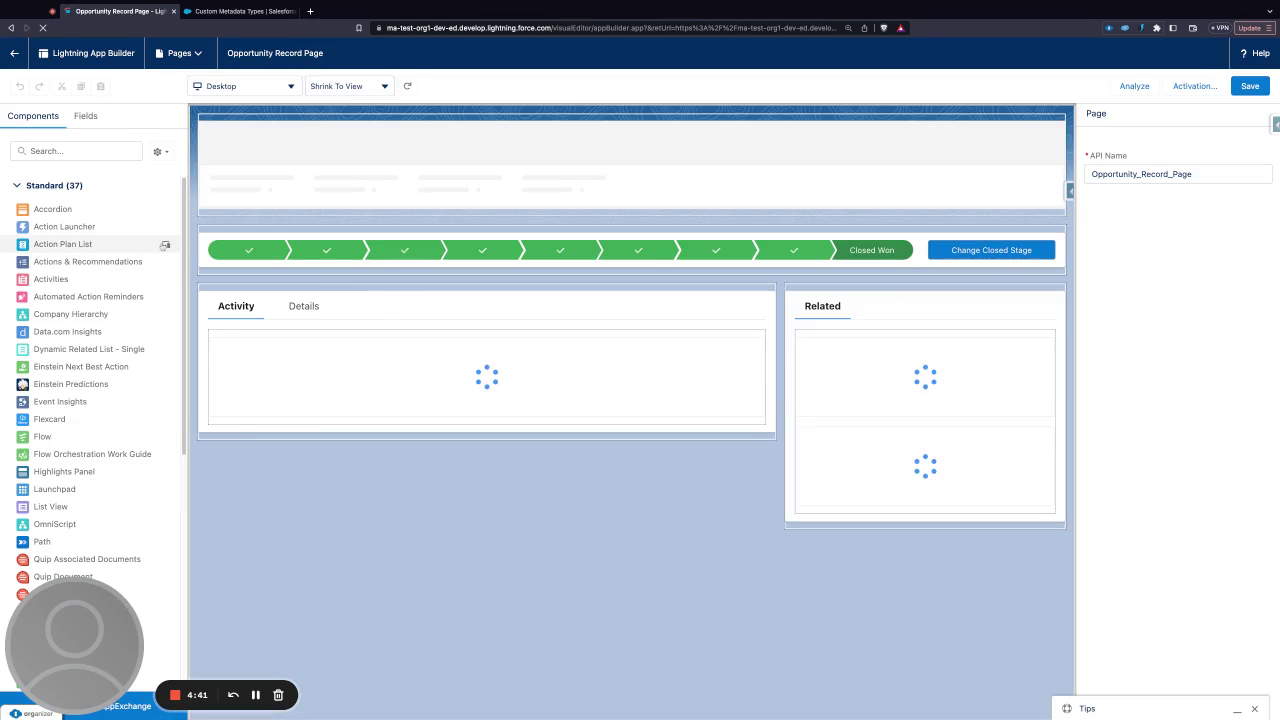
scroll(165, 247, down, 5)
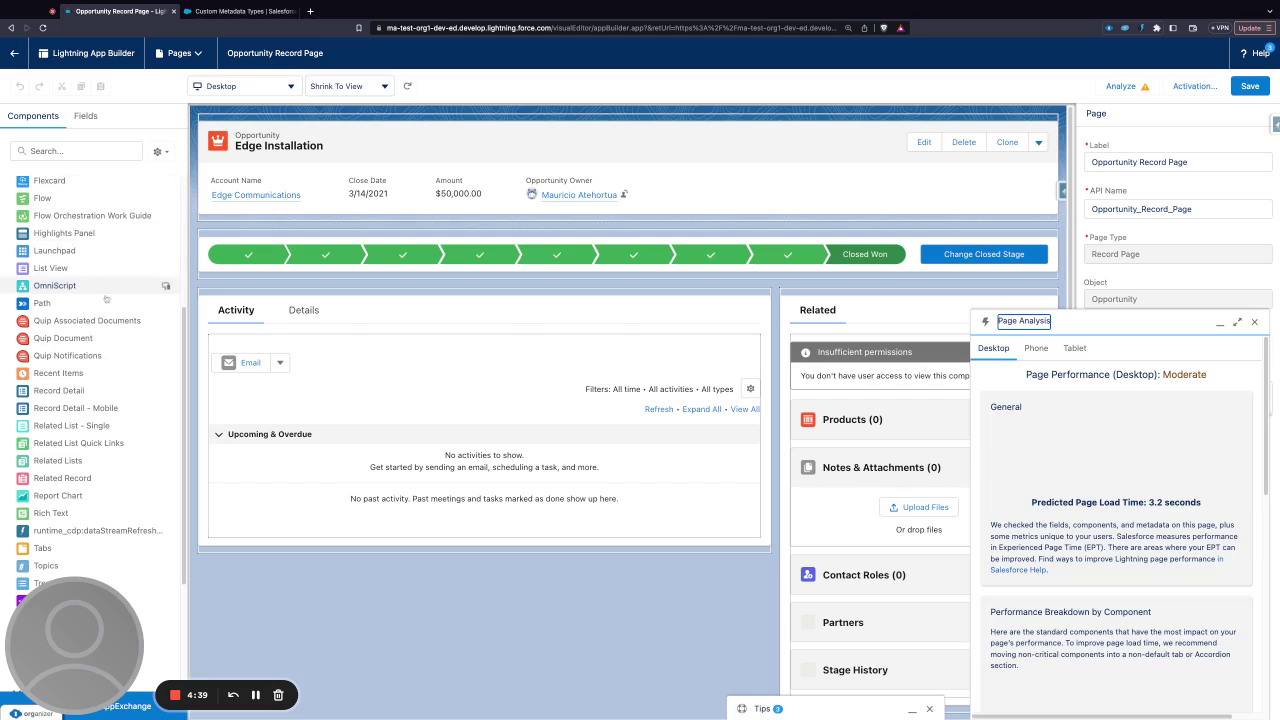
scroll(113, 412, down, 4)
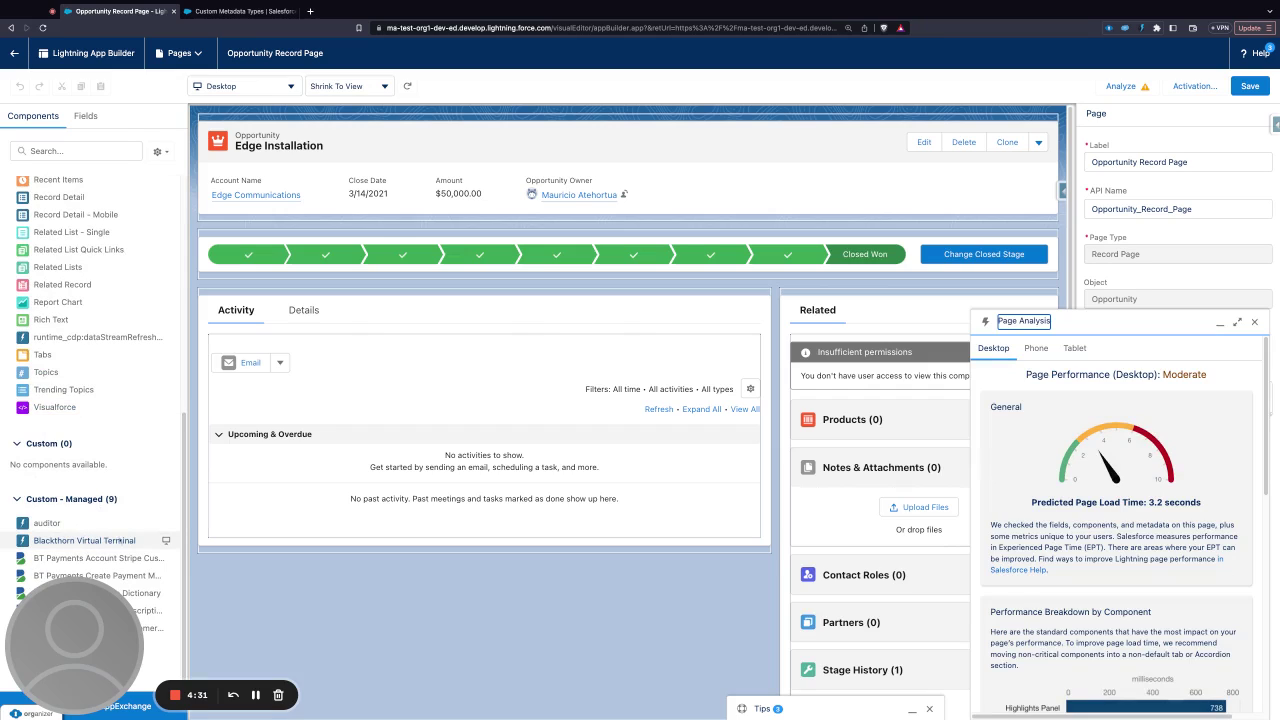
scroll(137, 549, up, 1)
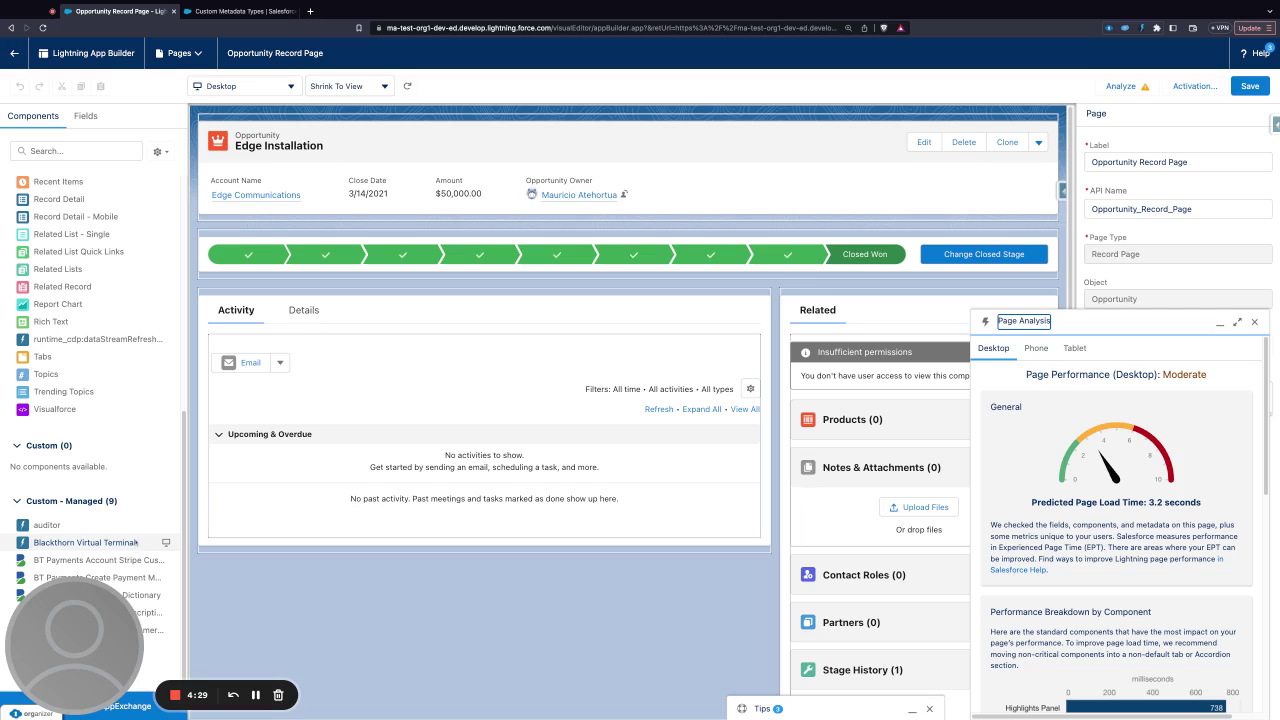
scroll(135, 542, down, 1)
drag(135, 540, 928, 340)
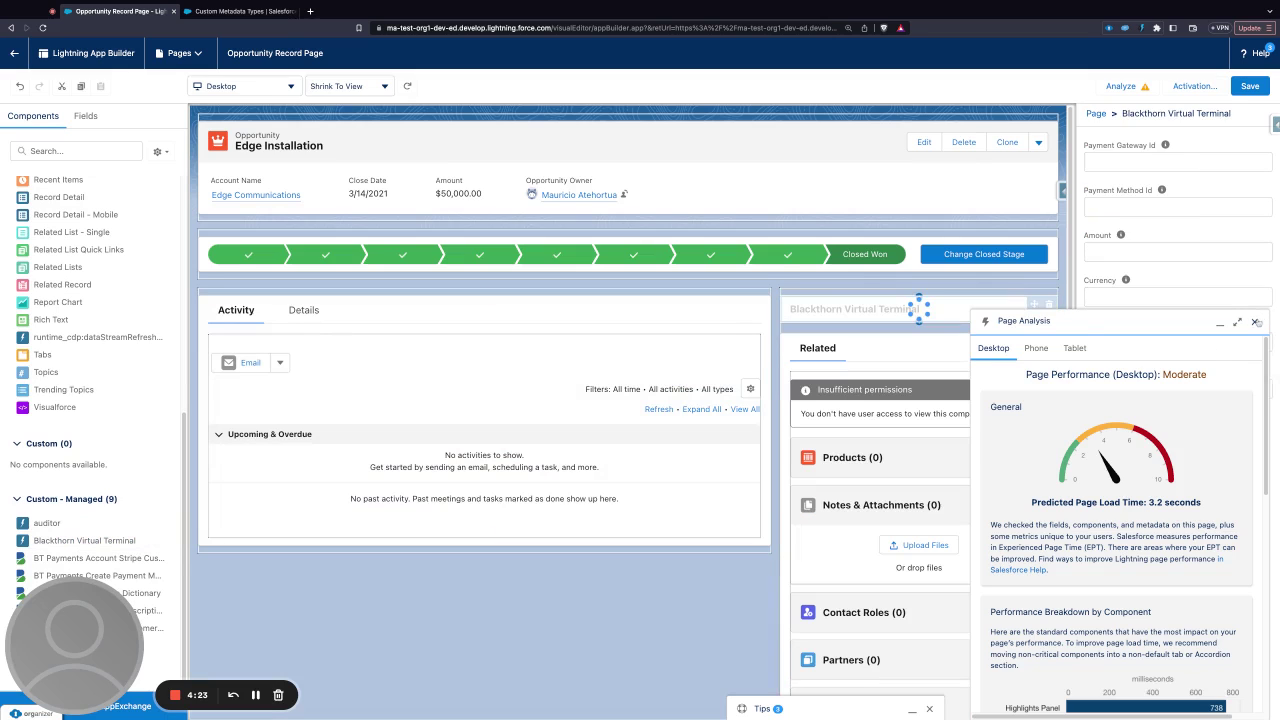
click(1254, 321)
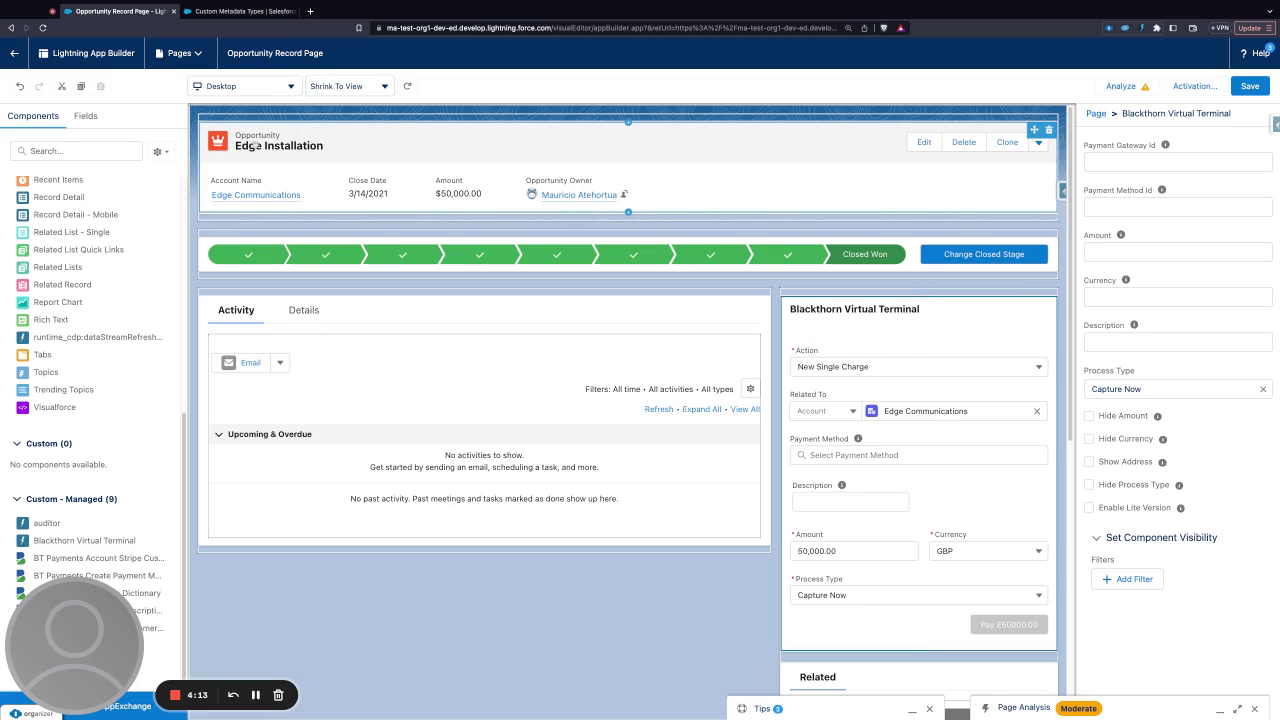
Step: Review the Virtual Terminal Mapping records under Custom Metadata Types and return to the page editor
click(240, 13)
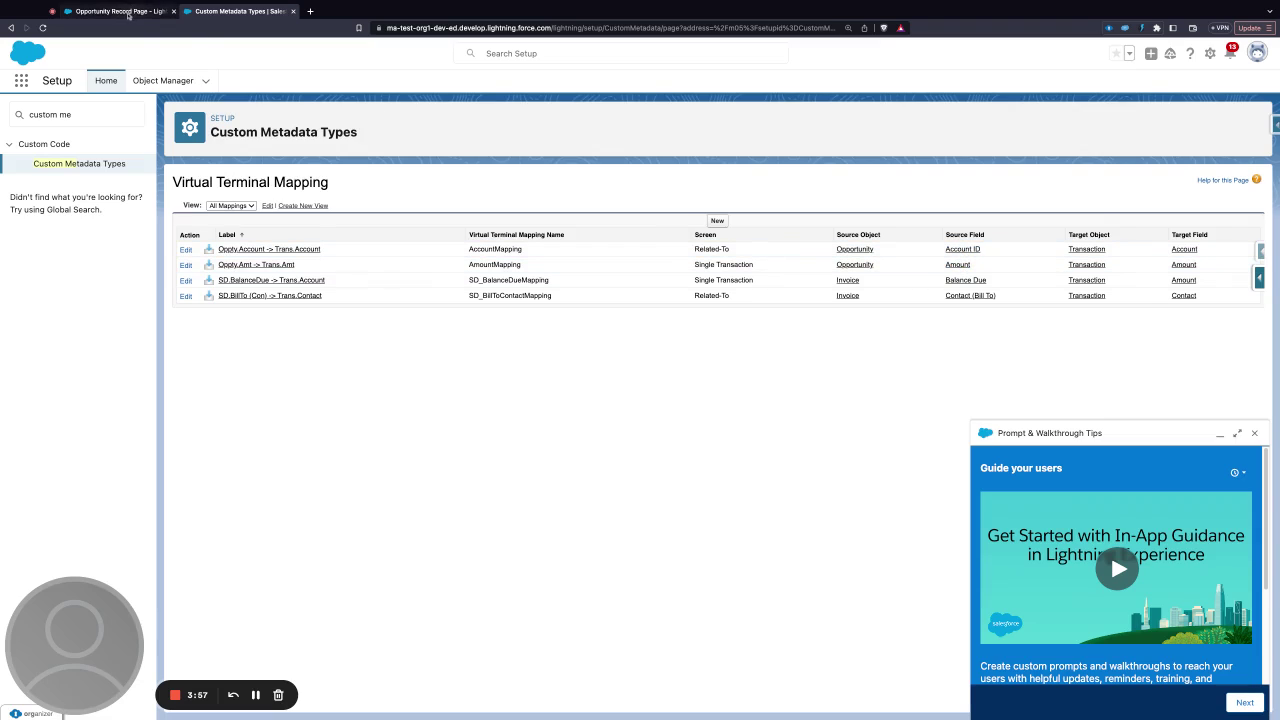
click(120, 11)
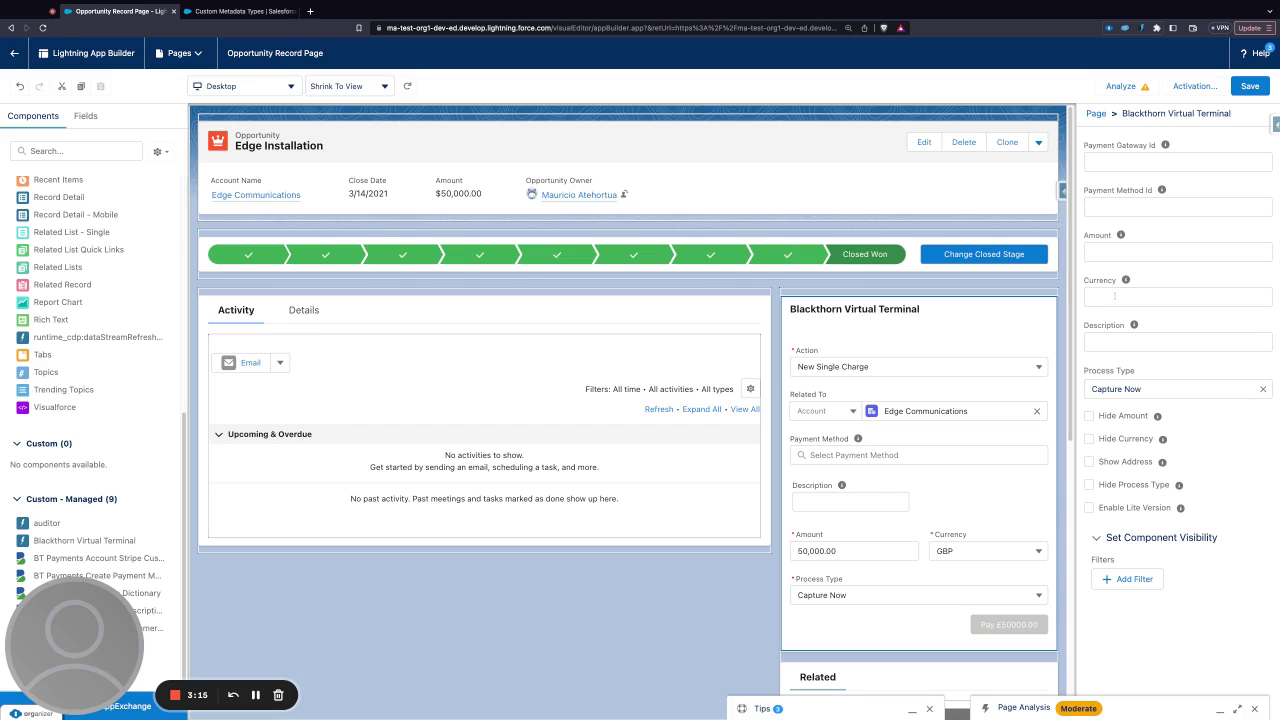
Step: Set the Virtual Terminal component's currency to USD and its process type to Auto-Process
click(1114, 296)
key(shift+Tab)
key(shift+Tab)
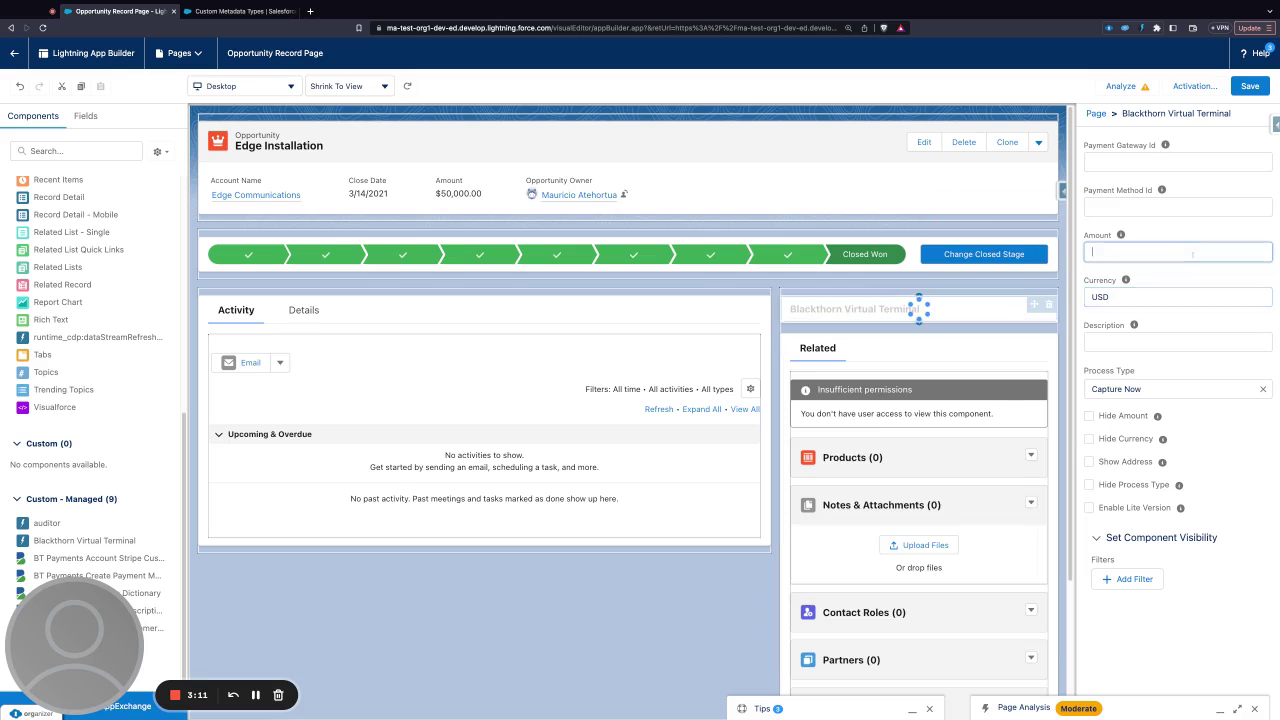
click(1165, 390)
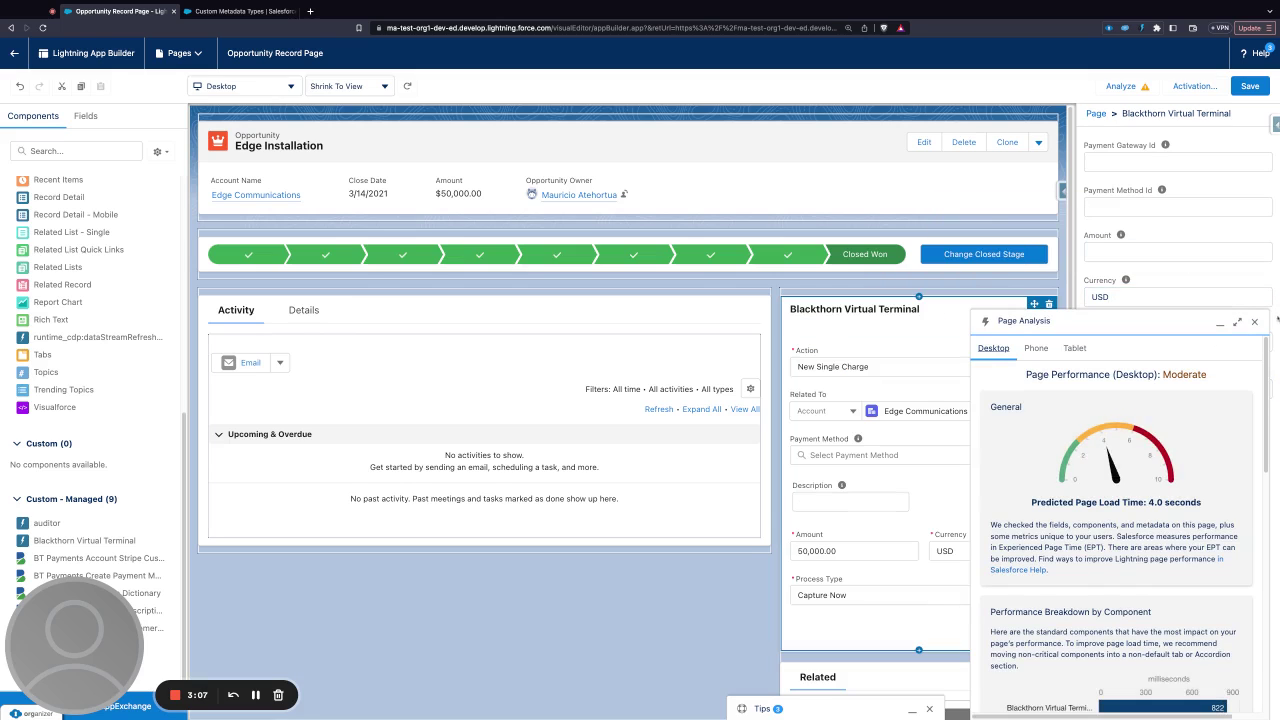
click(1255, 322)
click(1160, 389)
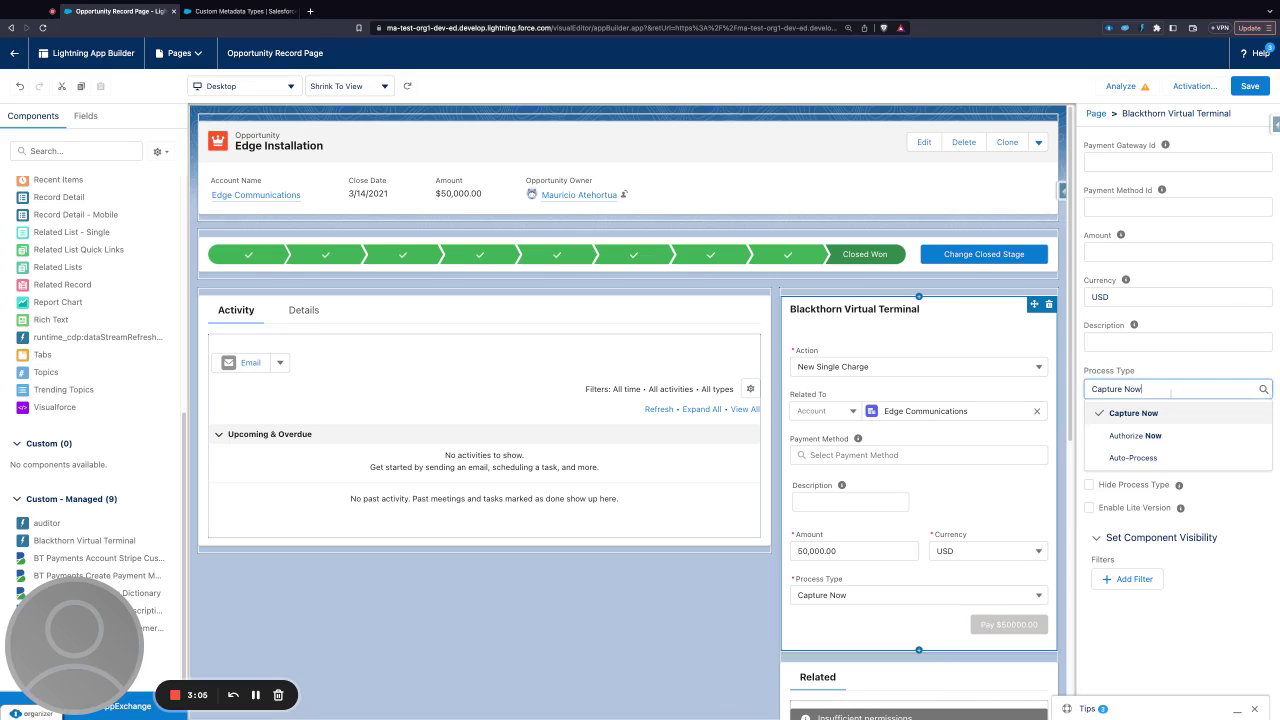
click(1152, 457)
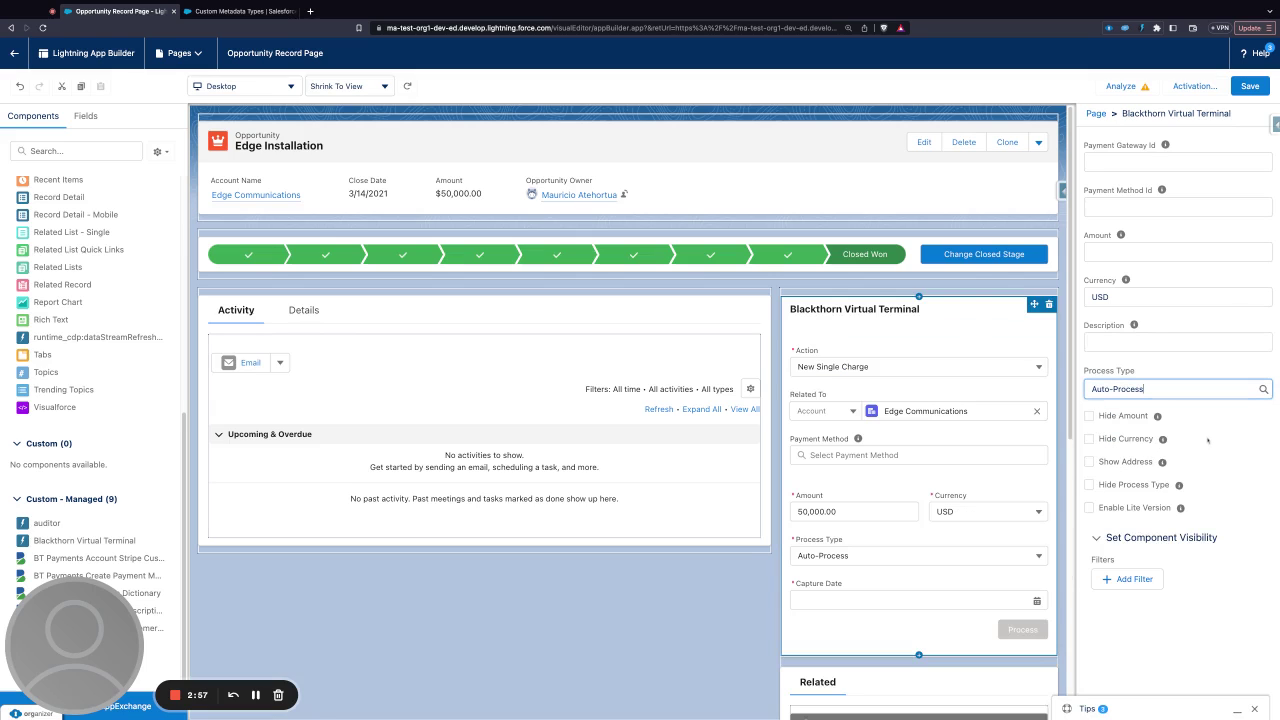
Step: Try hiding the amount on the Virtual Terminal component and turn the option back off
click(1089, 416)
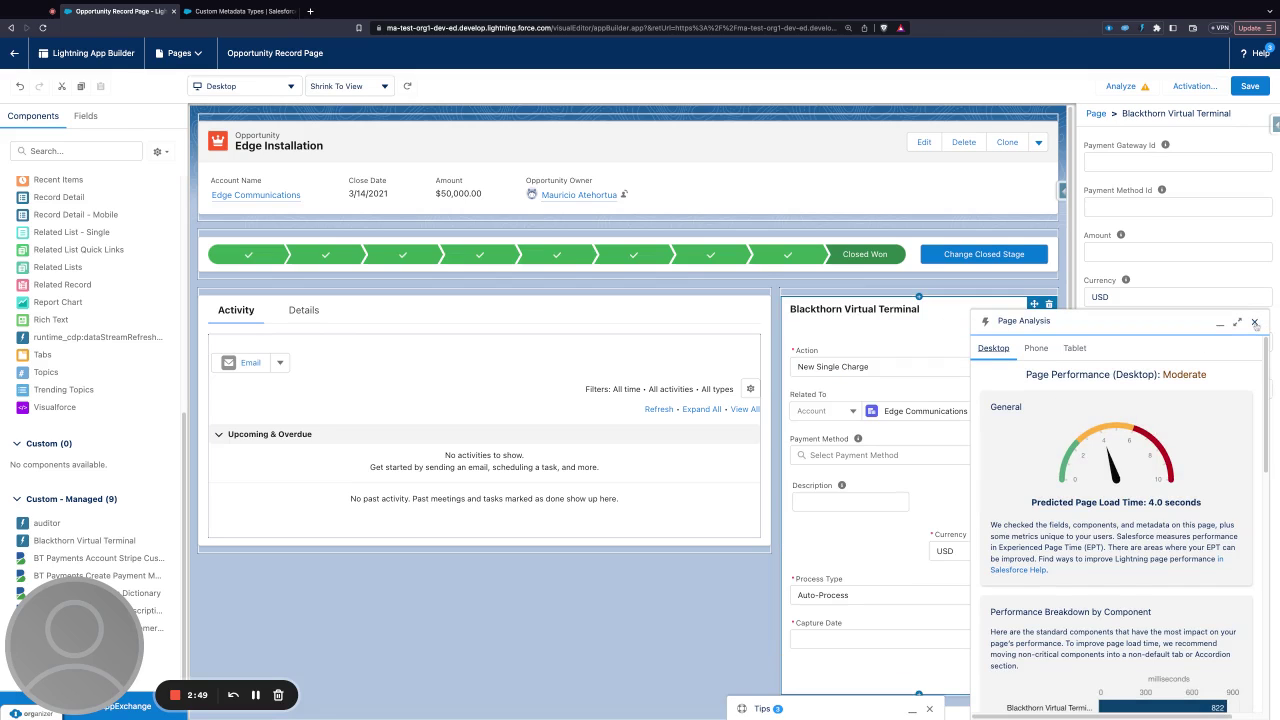
click(1255, 322)
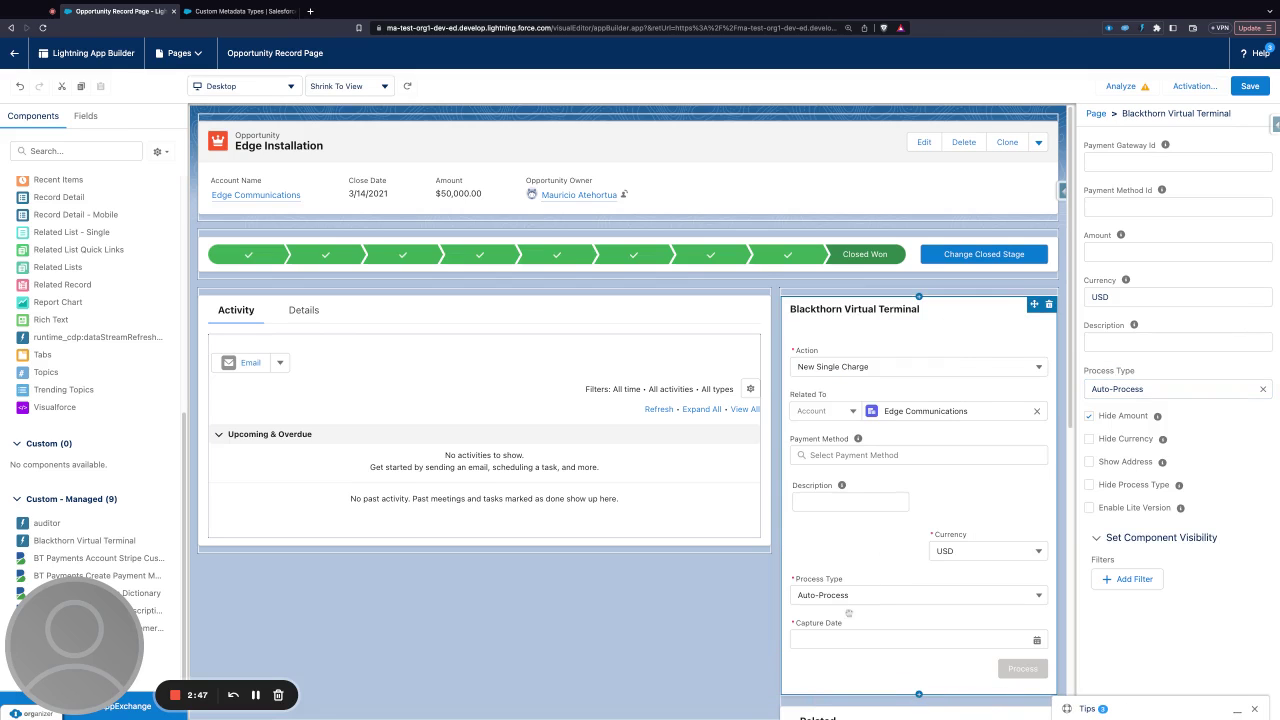
click(1089, 416)
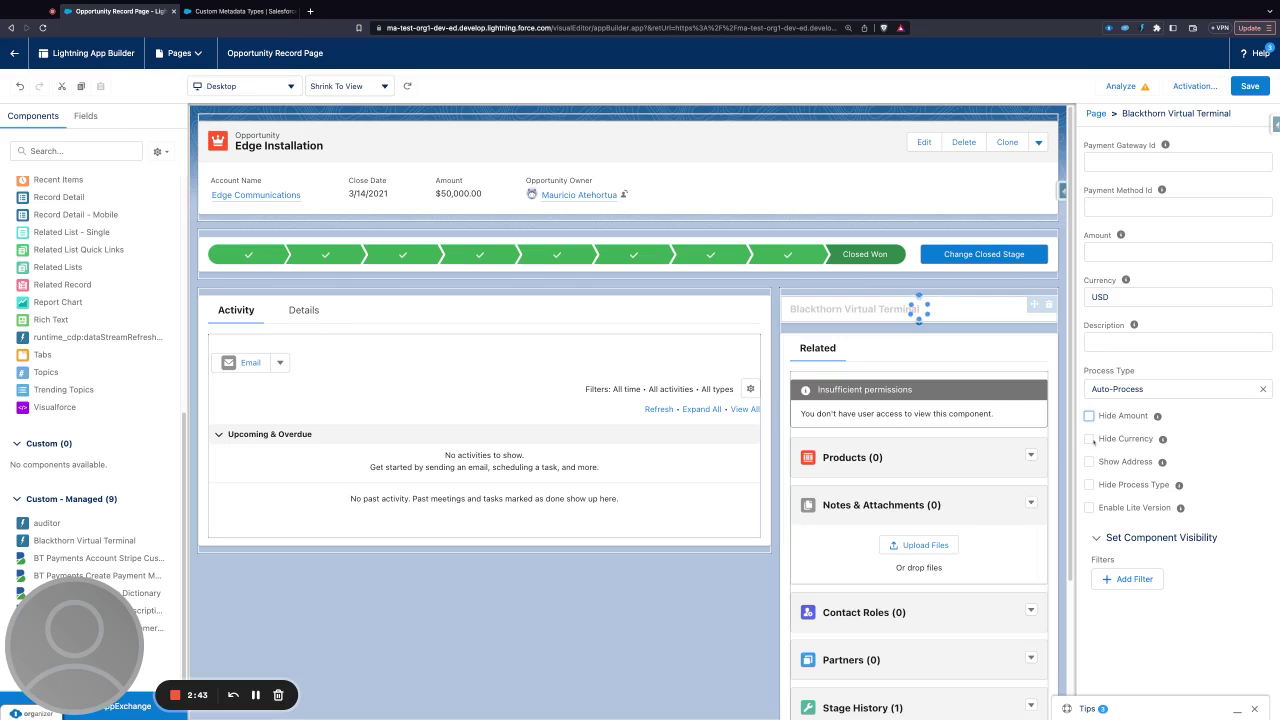
Step: Configure the Virtual Terminal component to hide the currency, show the address and hide the process type
click(1089, 439)
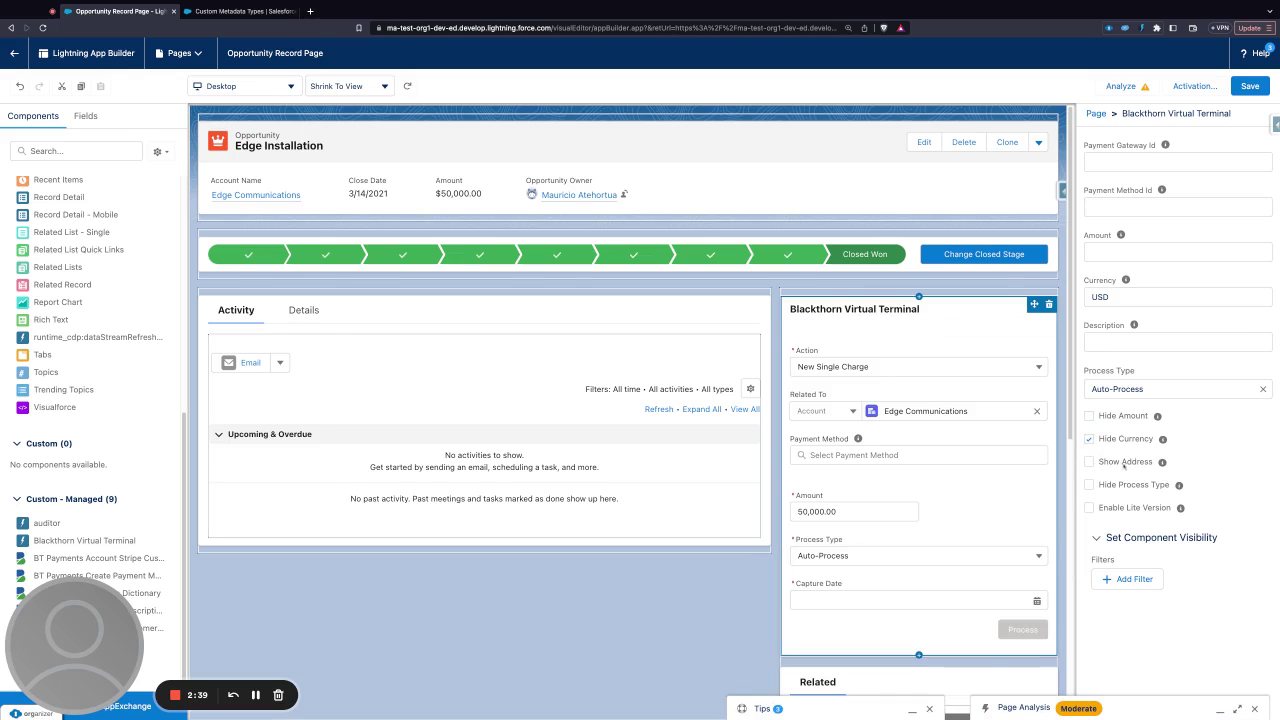
click(1254, 321)
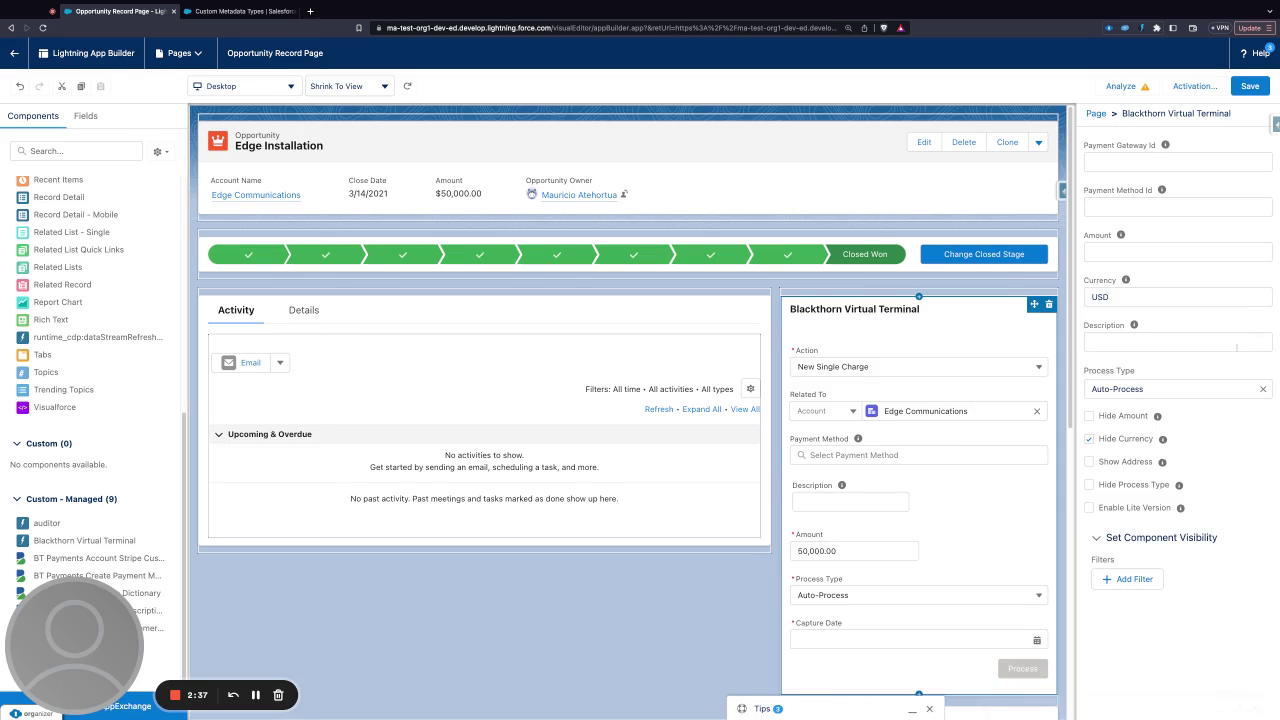
mouse_move(1164, 465)
click(1089, 462)
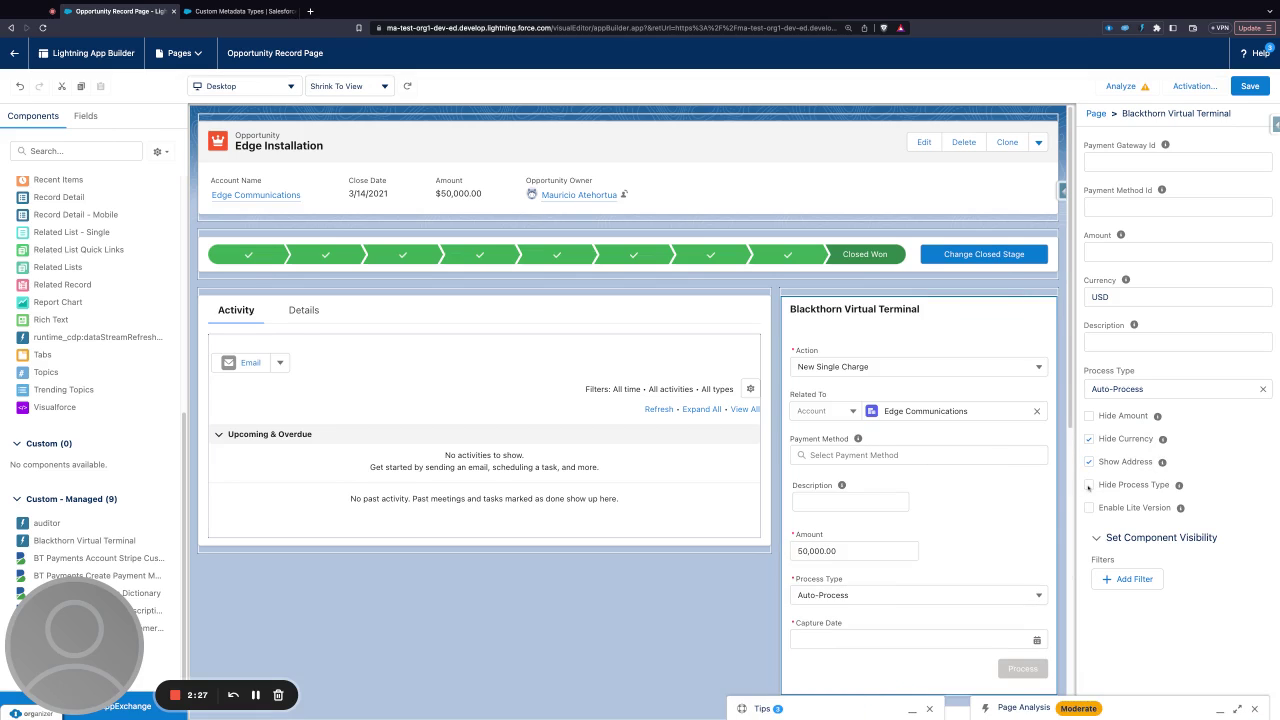
click(1089, 485)
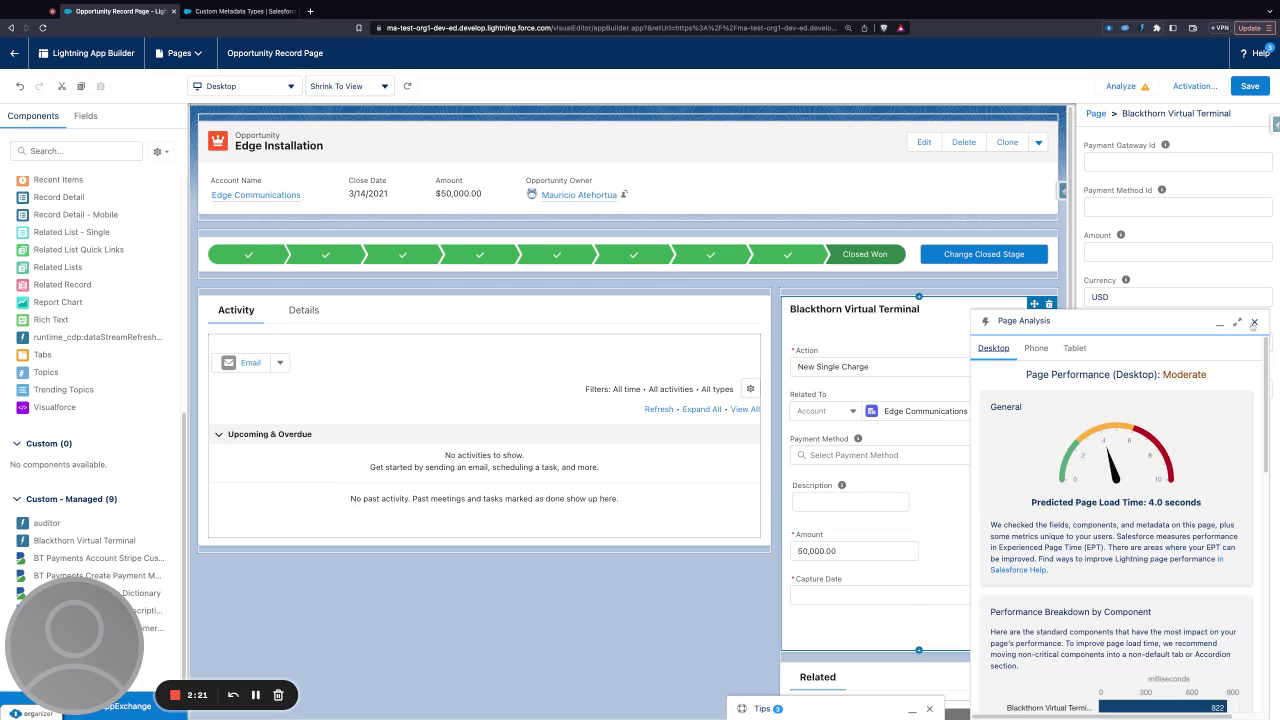
click(1255, 323)
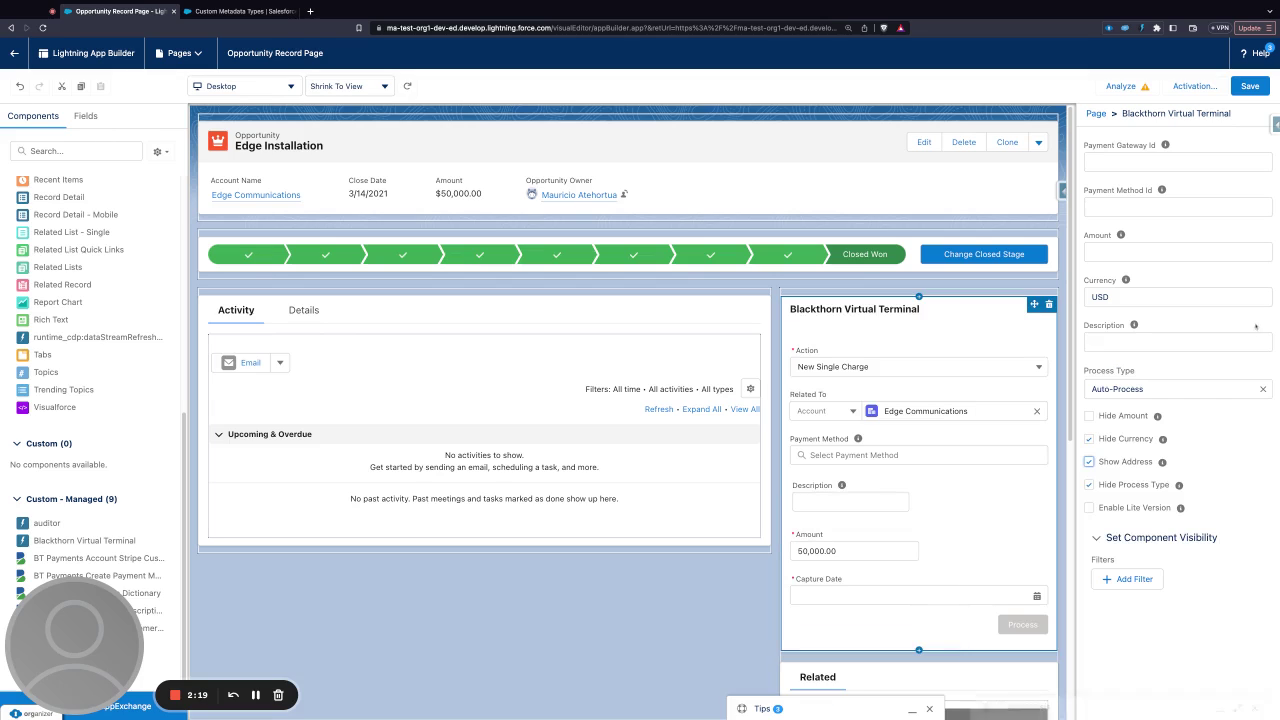
Step: Preview the lite version of the Virtual Terminal component and turn it back off
click(1089, 508)
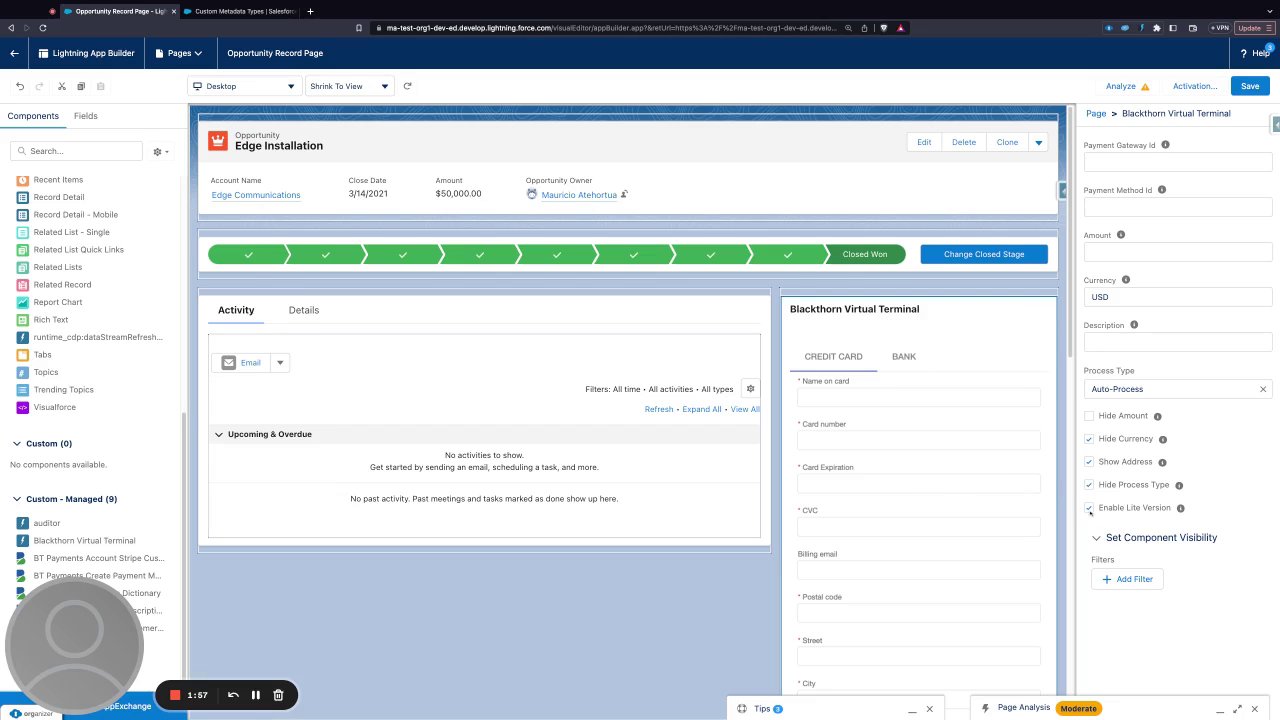
click(1089, 507)
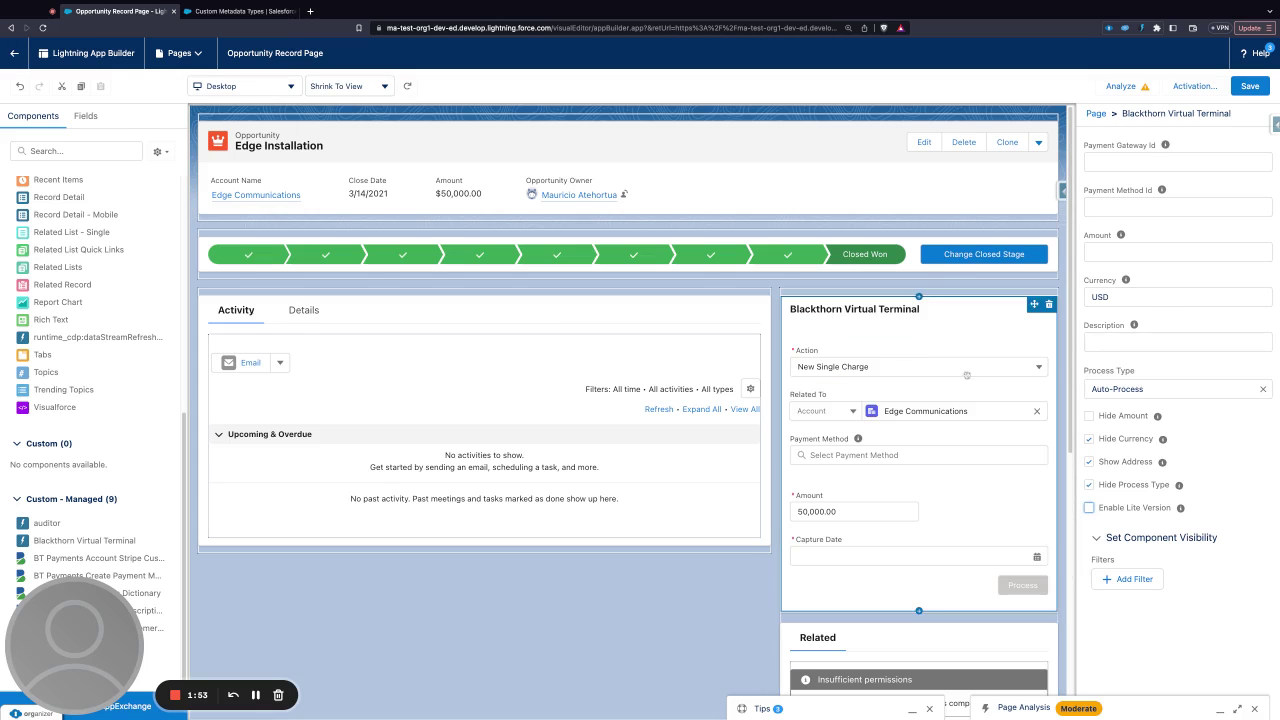
click(1254, 321)
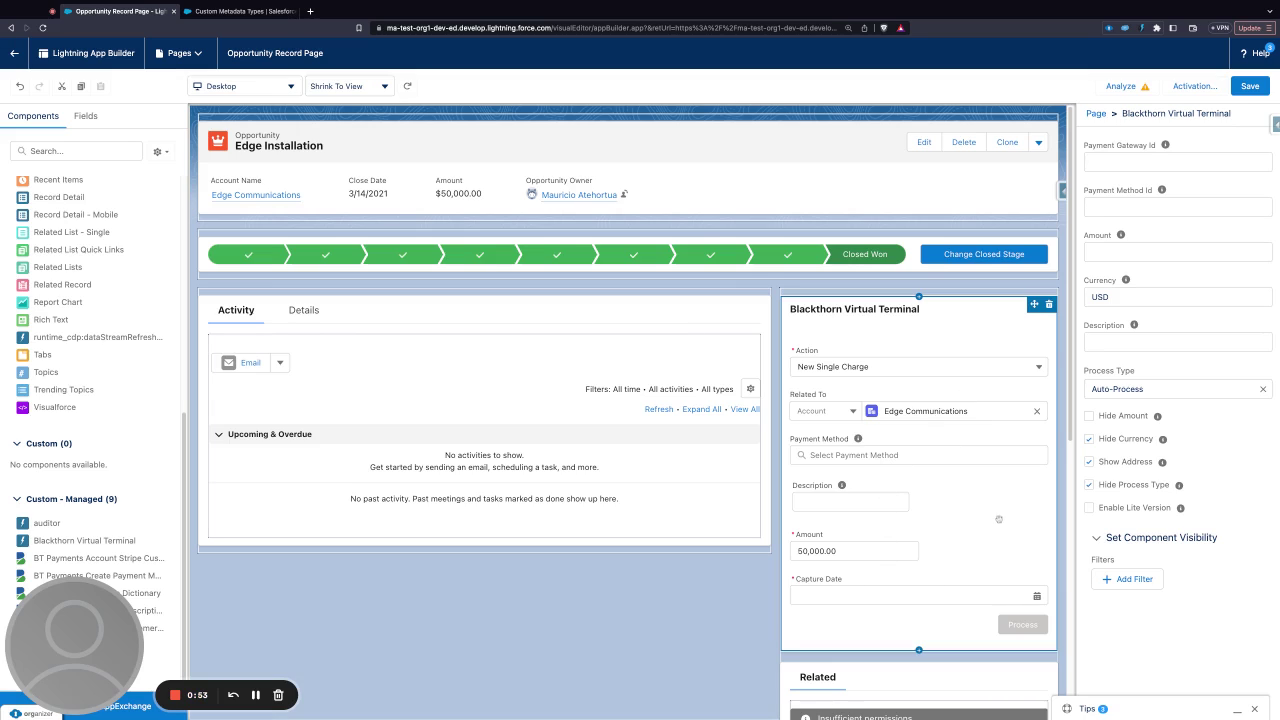
Step: Save the Opportunity Record Page and return to the Edge Installation opportunity
click(1250, 86)
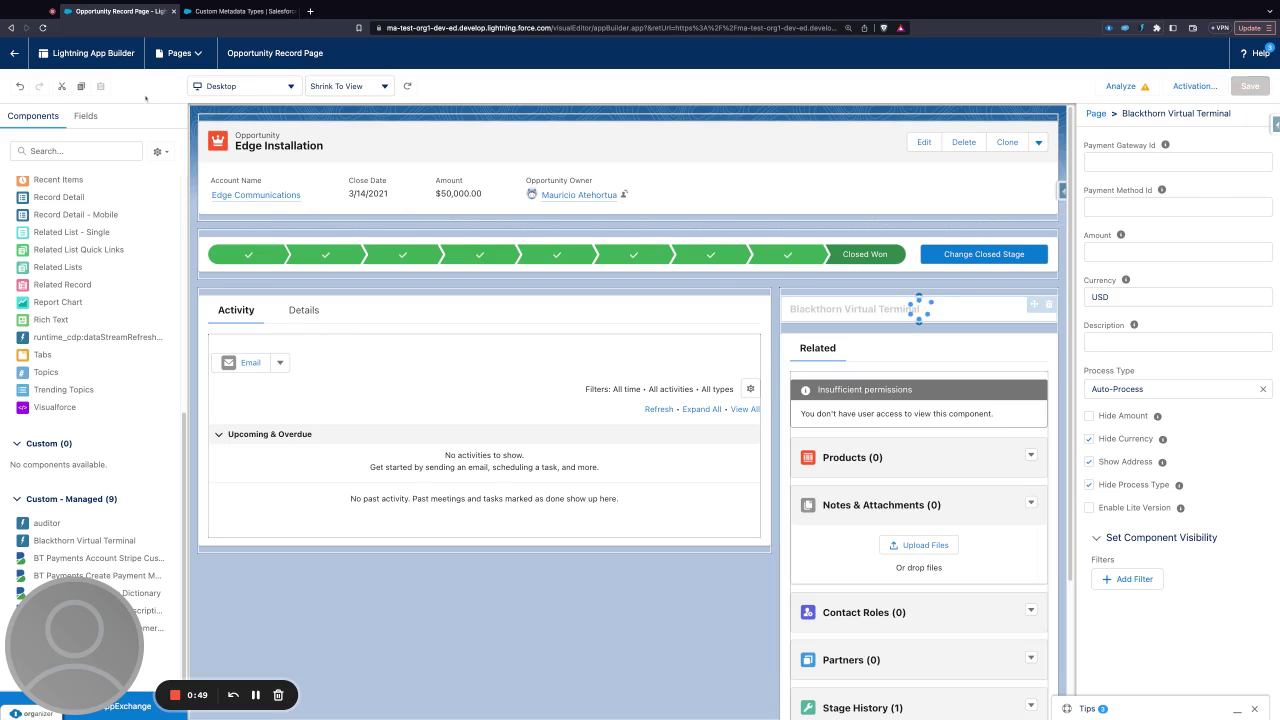
click(16, 58)
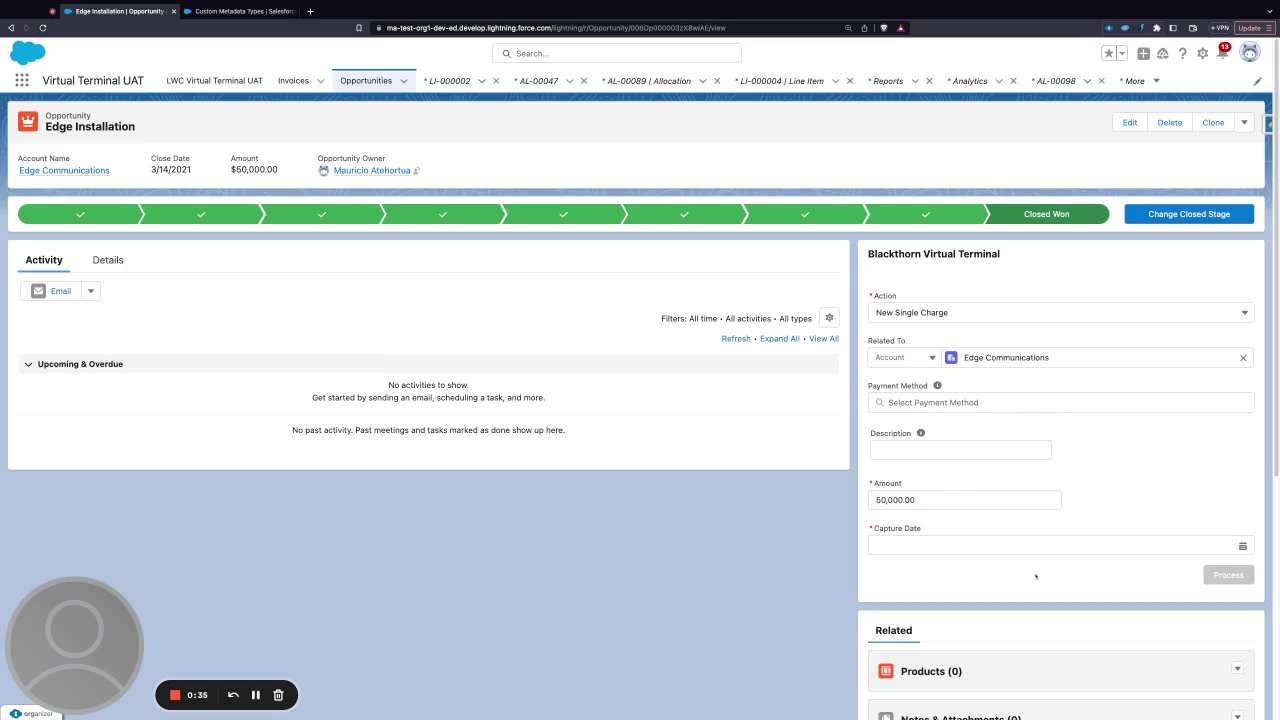
Step: Choose the "test user" payment method for the charge and set the capture date to Jun 14, 2023
click(1016, 404)
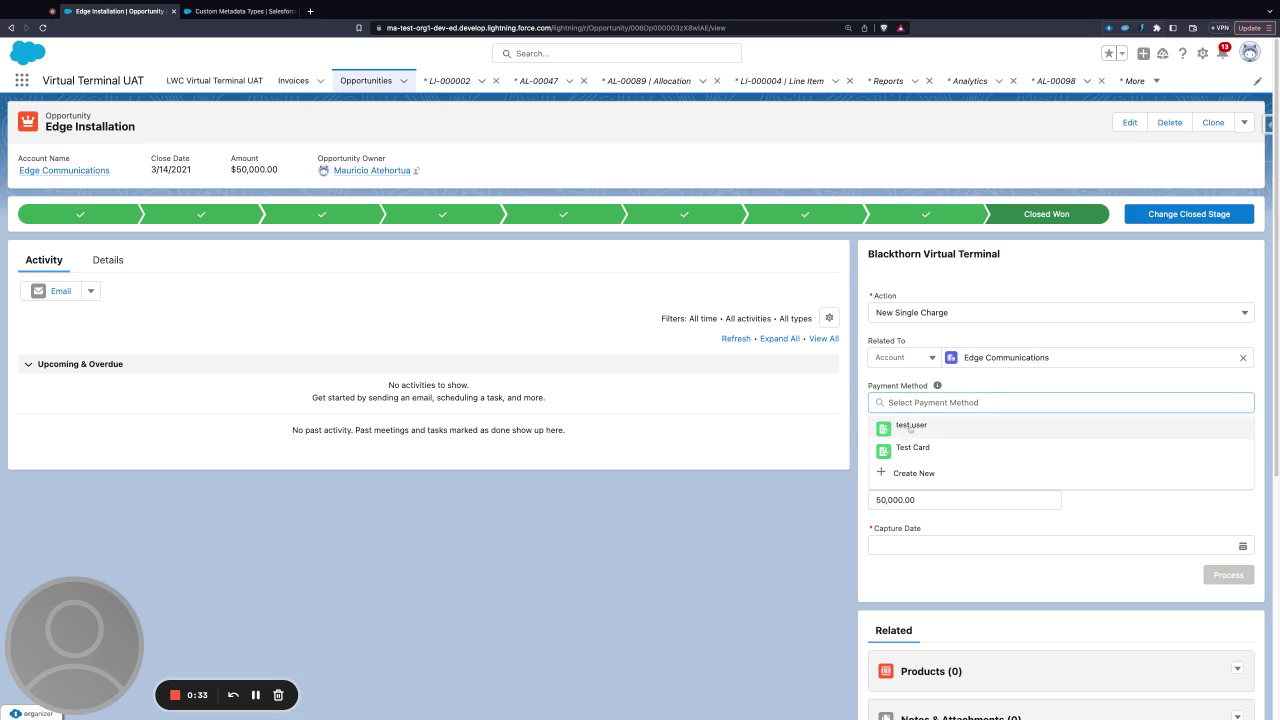
click(993, 428)
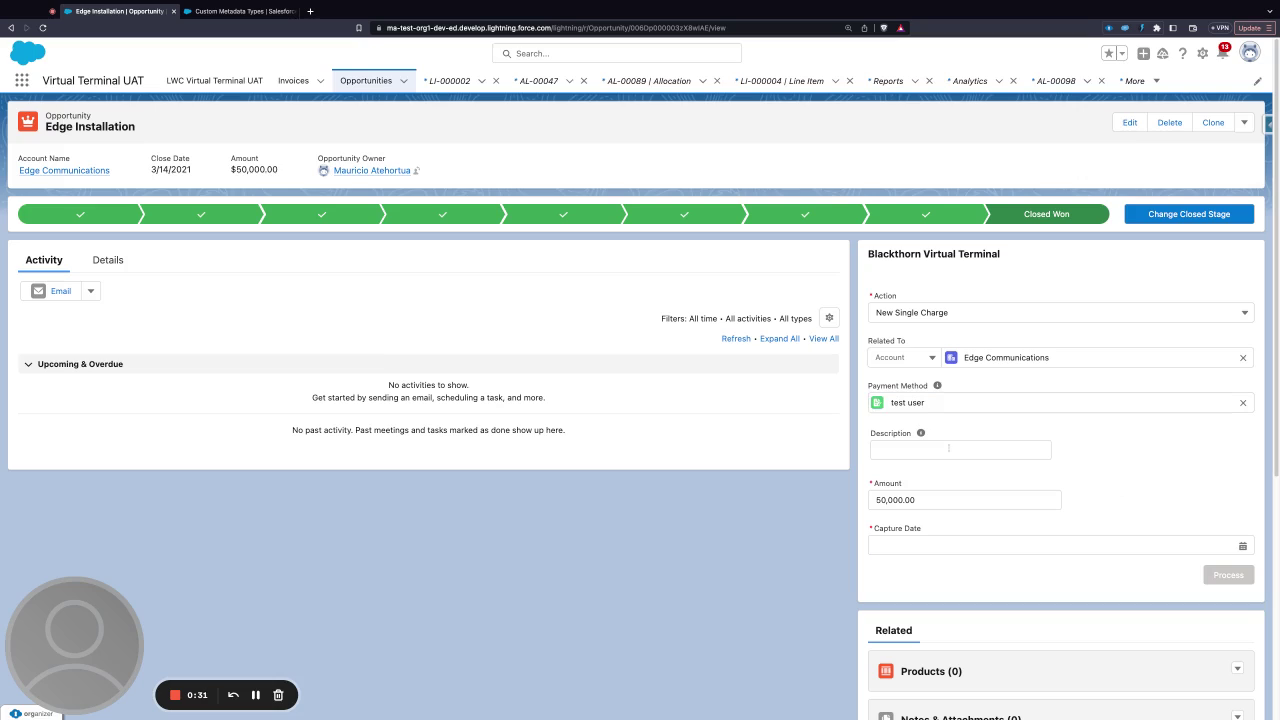
click(933, 546)
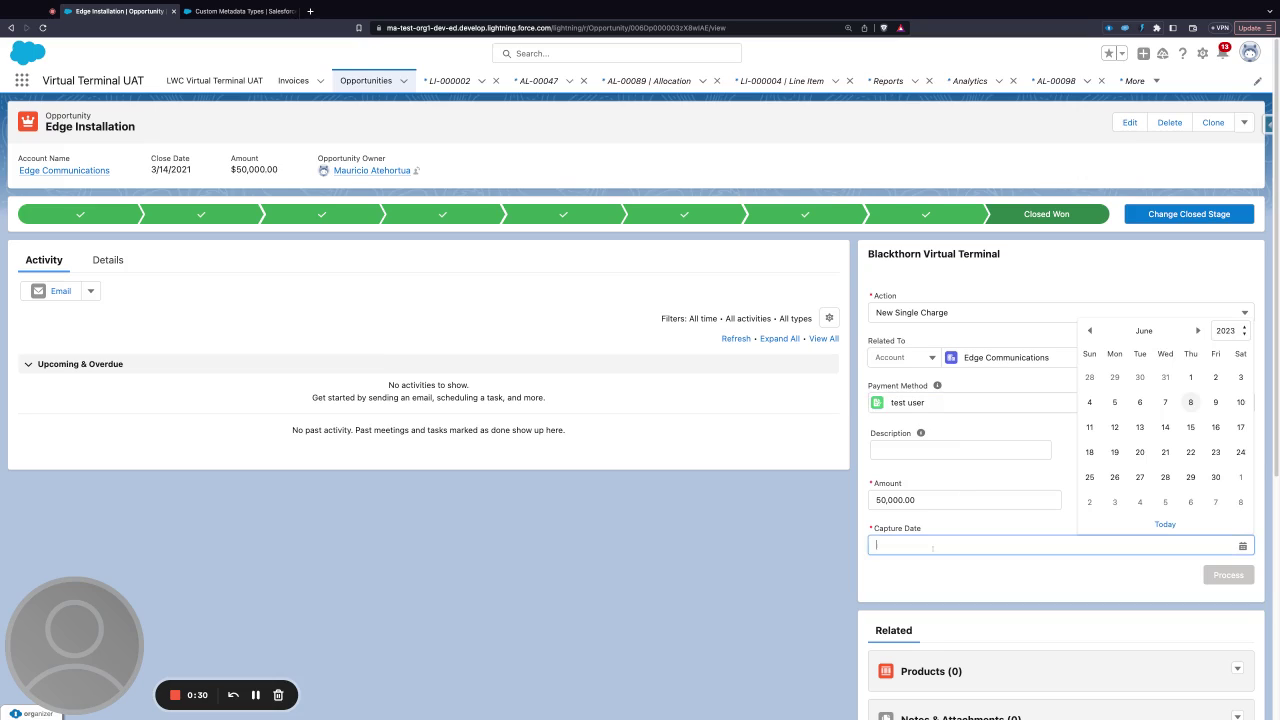
click(1165, 427)
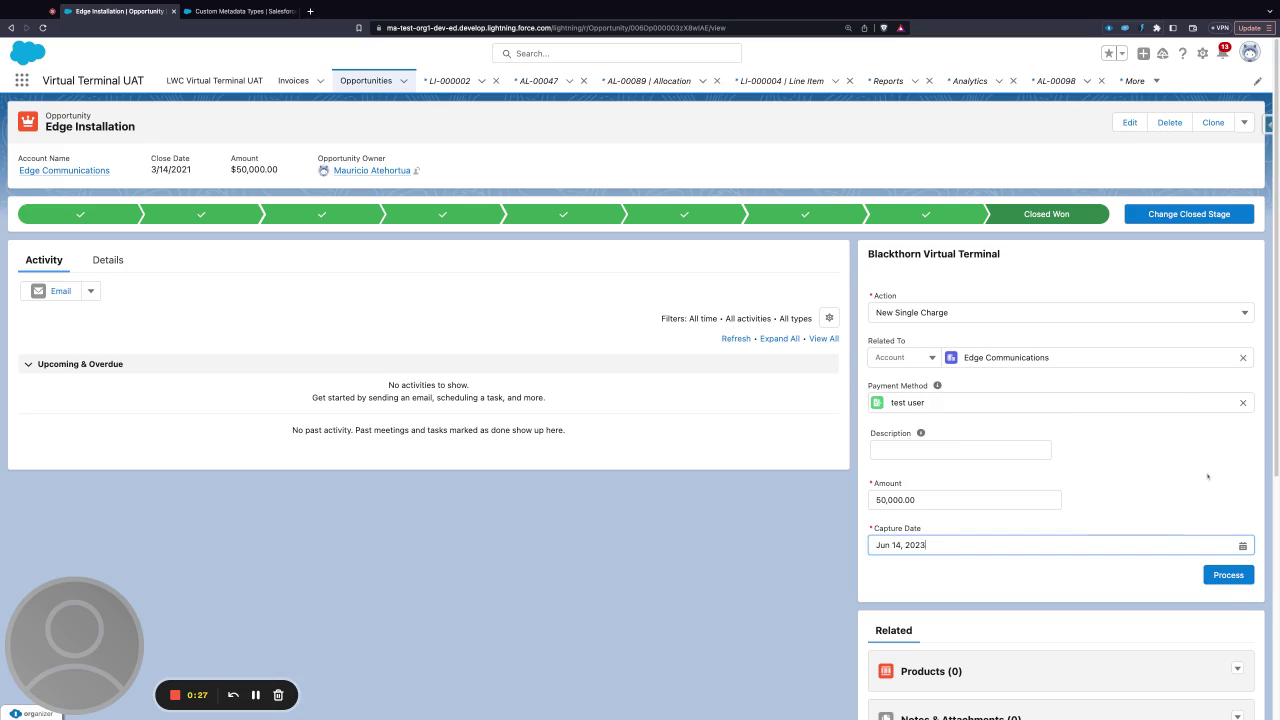